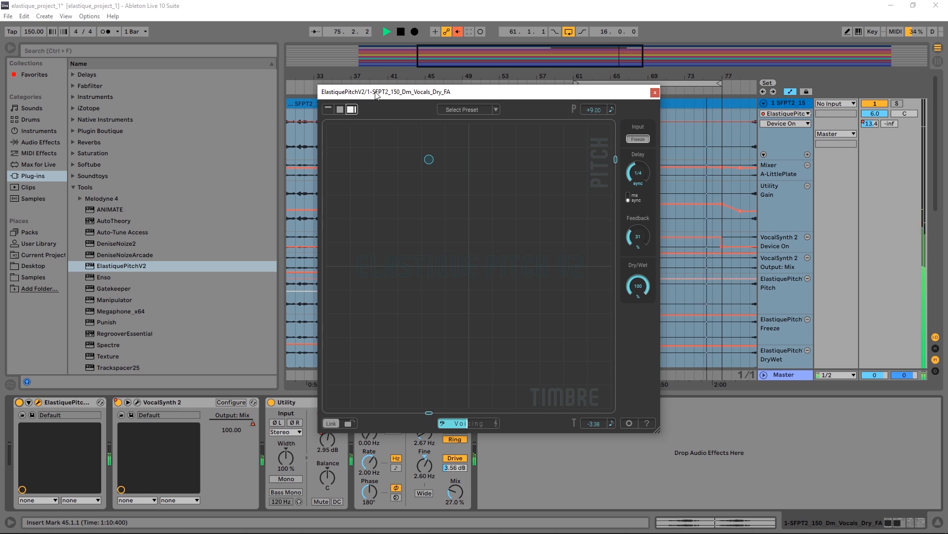
- Stop the playback, move the ElastiquePitchV2 window aside and place the insert marker at bar 45 of the vocal track
{"action": "left_click", "coordinate": [402, 33]}
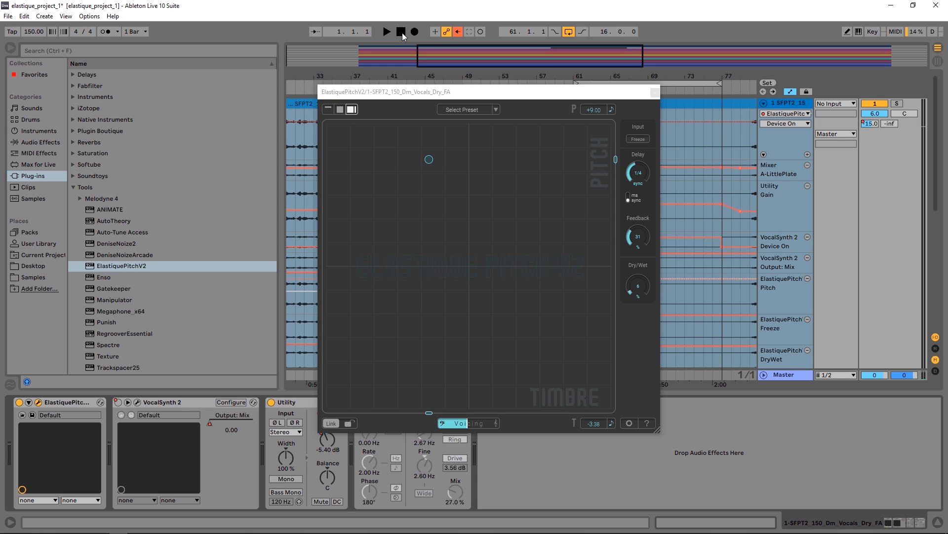
{"action": "left_click_drag", "start_coordinate": [448, 96], "coordinate": [211, 87]}
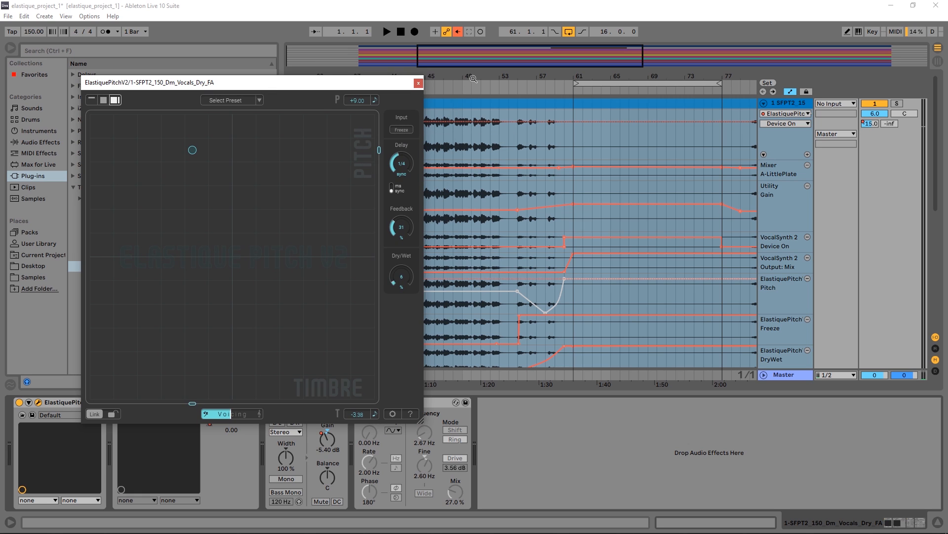
{"action": "left_click_drag", "start_coordinate": [482, 74], "coordinate": [530, 105]}
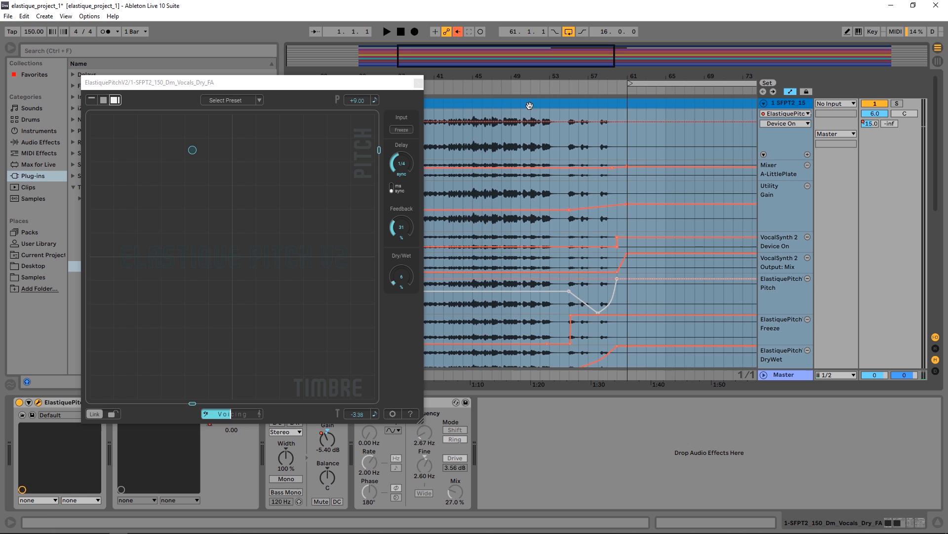
{"action": "left_click", "coordinate": [473, 230]}
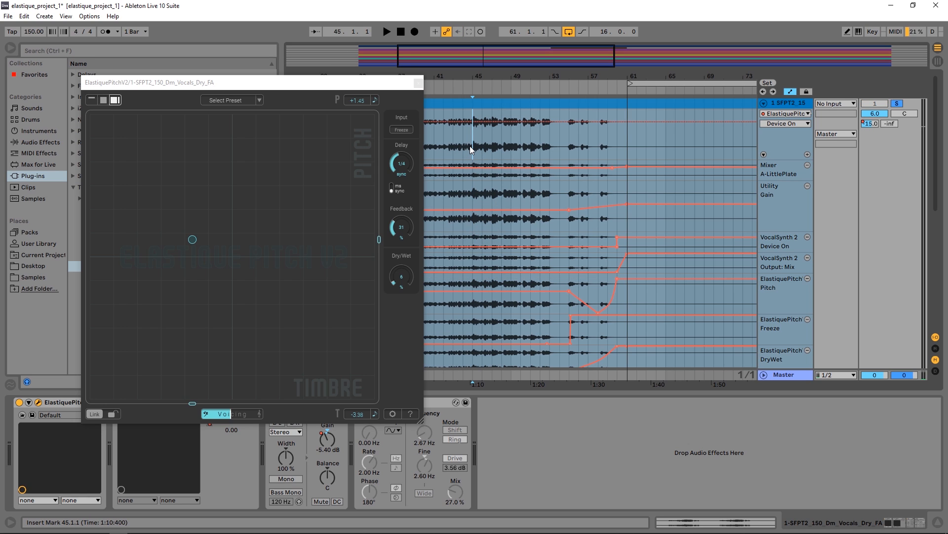
- Play the arrangement from bar 45, lower the plug-in's Feedback to 0 %, and stop the playback
{"action": "left_click", "coordinate": [386, 32]}
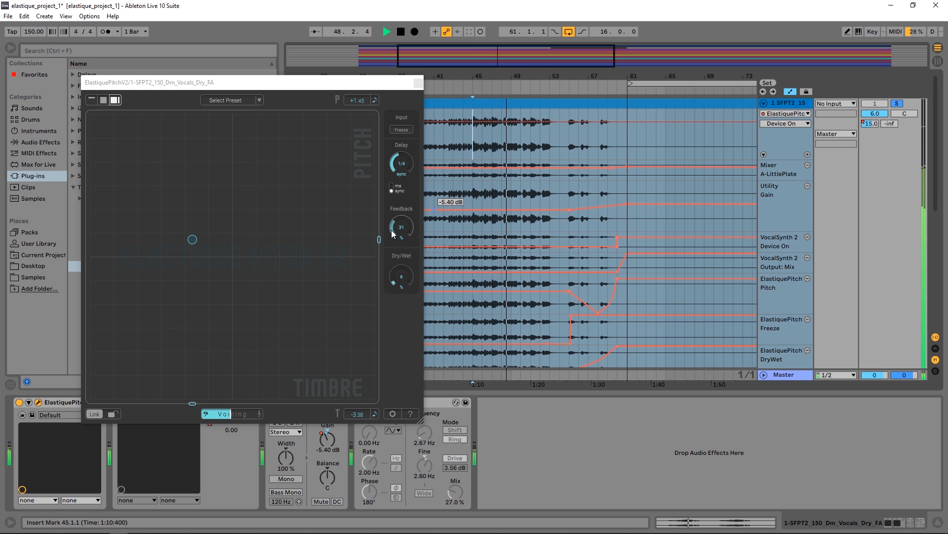
{"action": "left_click_drag", "start_coordinate": [393, 234], "coordinate": [393, 304]}
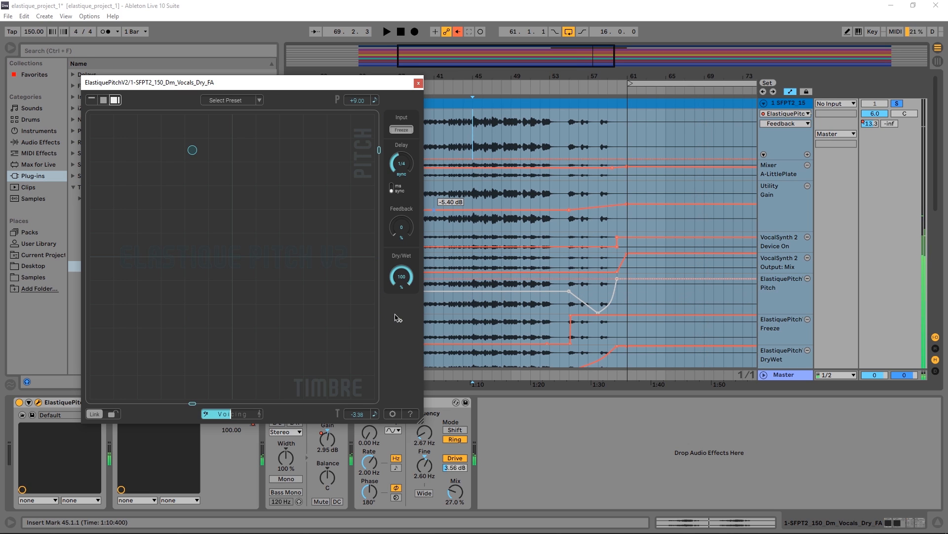
{"action": "left_click", "coordinate": [402, 37]}
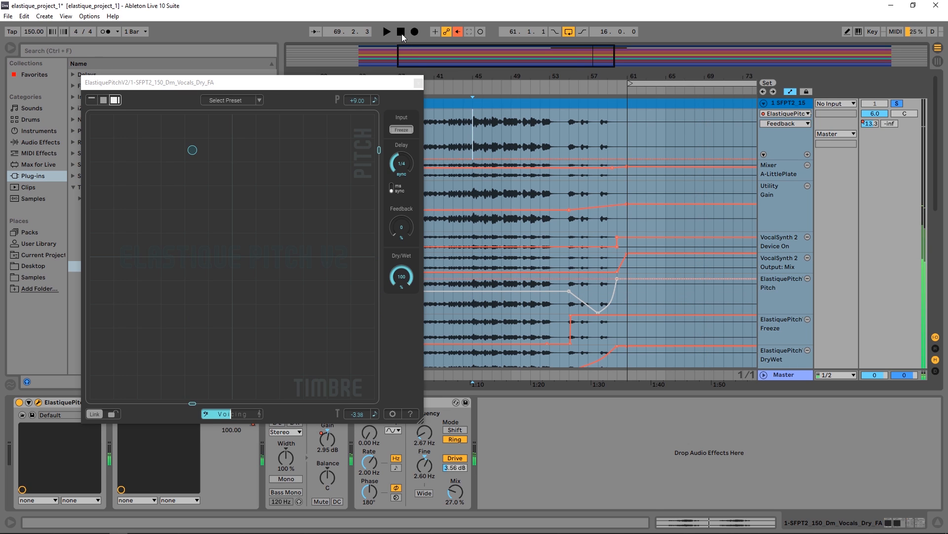
{"action": "left_click", "coordinate": [402, 34]}
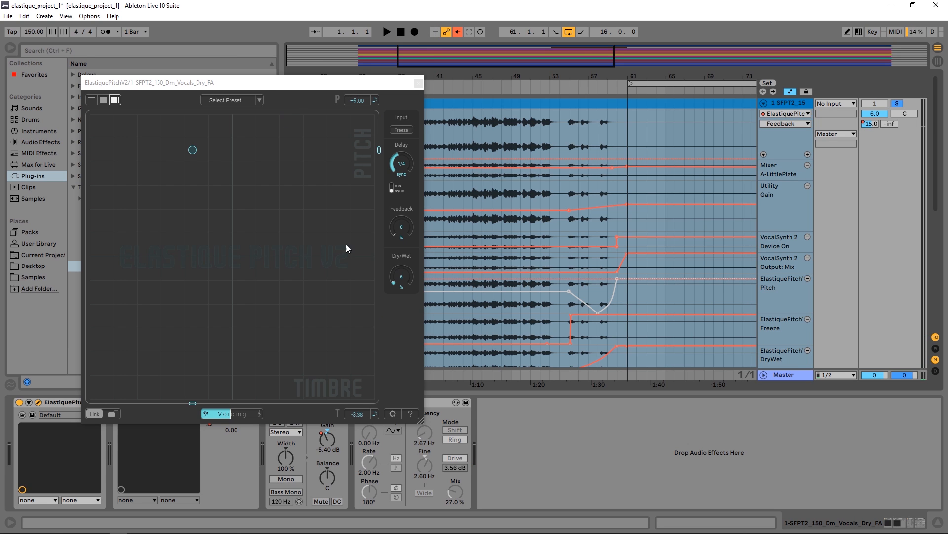
- Examine the vocal track's Pitch, Freeze and DryWet automation around bars 52 to 61 and the MIDI track below it
{"action": "left_click_drag", "start_coordinate": [256, 82], "coordinate": [271, 37]}
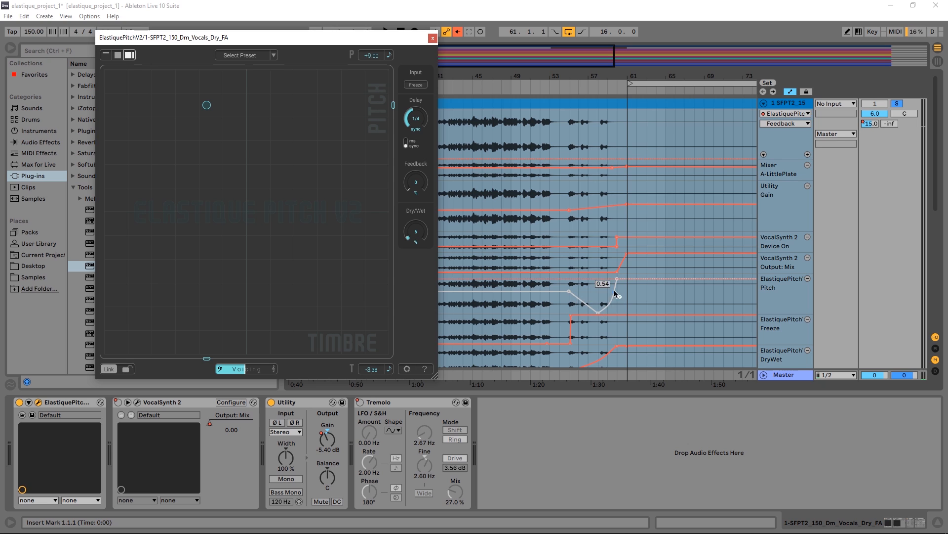
{"action": "scroll", "coordinate": [618, 281], "scroll_direction": "down", "scroll_amount": 1}
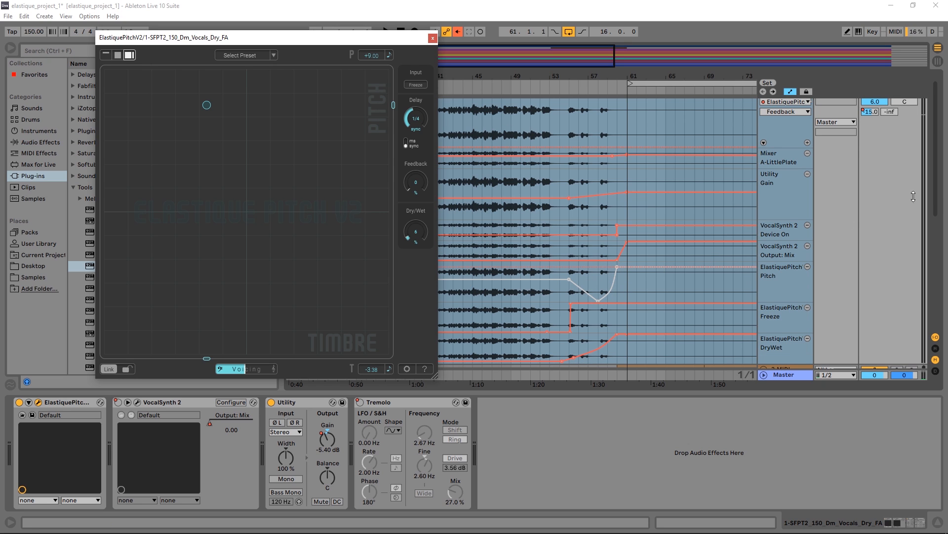
{"action": "left_click_drag", "start_coordinate": [935, 199], "coordinate": [941, 244]}
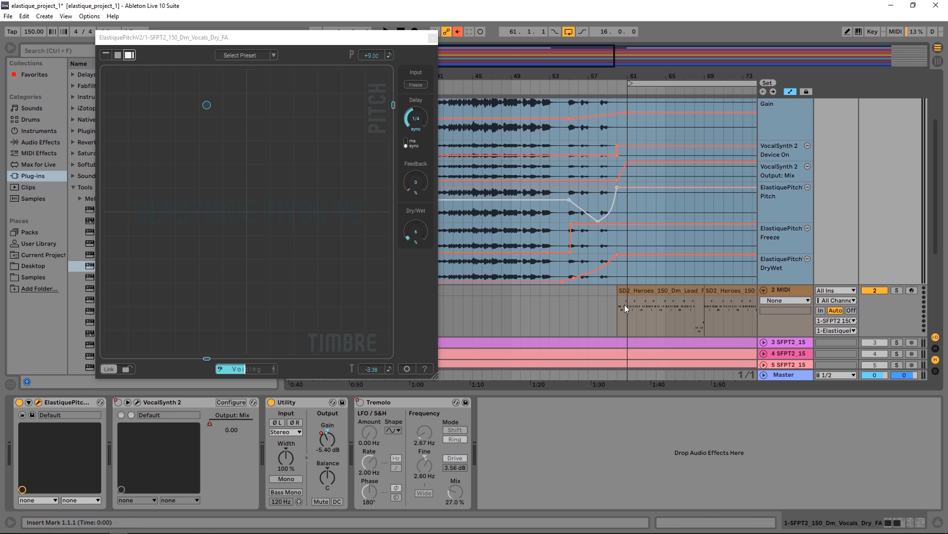
{"action": "left_click", "coordinate": [541, 210]}
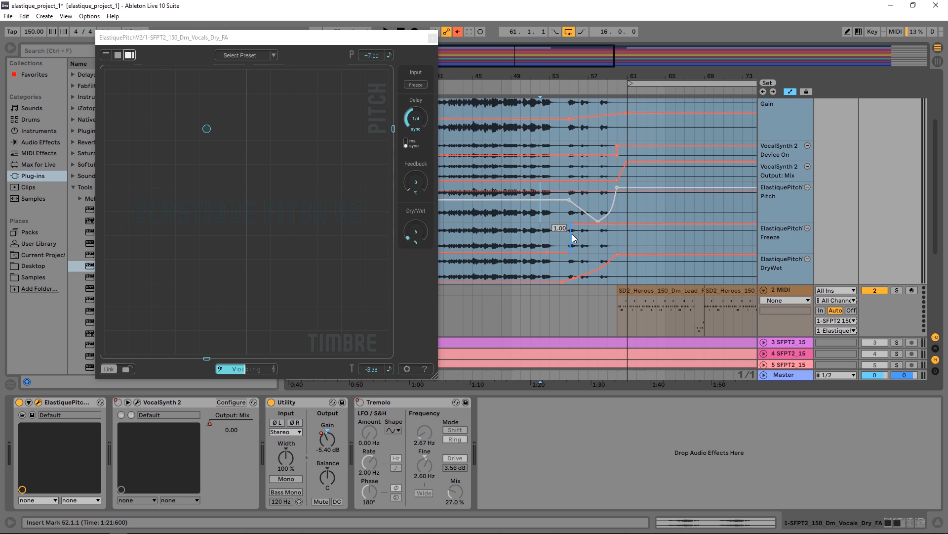
{"action": "scroll", "coordinate": [568, 228], "scroll_direction": "up", "scroll_amount": 4}
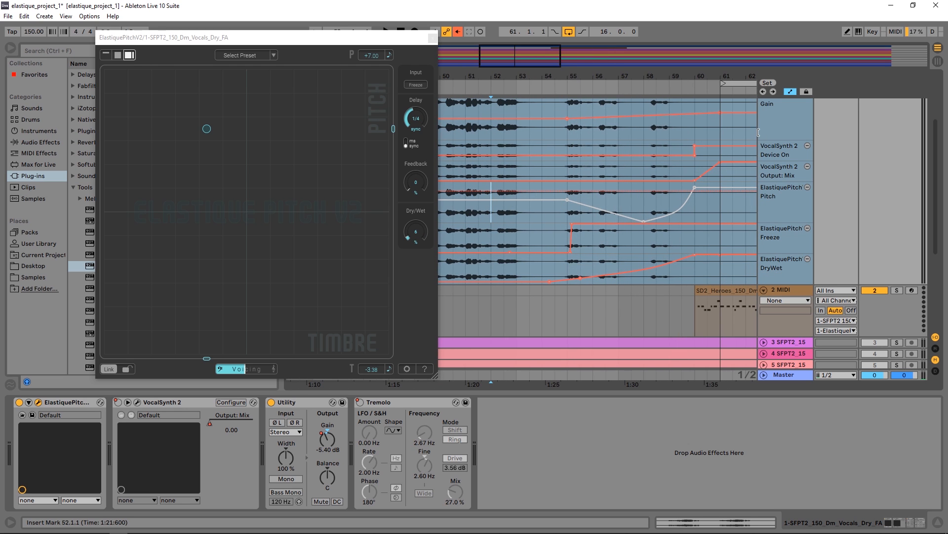
{"action": "scroll", "coordinate": [660, 222], "scroll_direction": "up", "scroll_amount": 3}
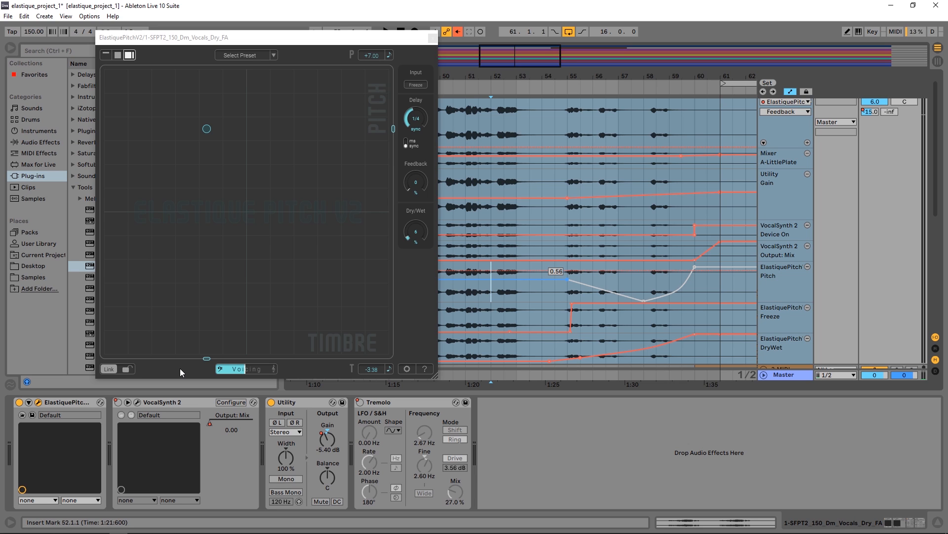
{"action": "scroll", "coordinate": [830, 169], "scroll_direction": "up", "scroll_amount": 1}
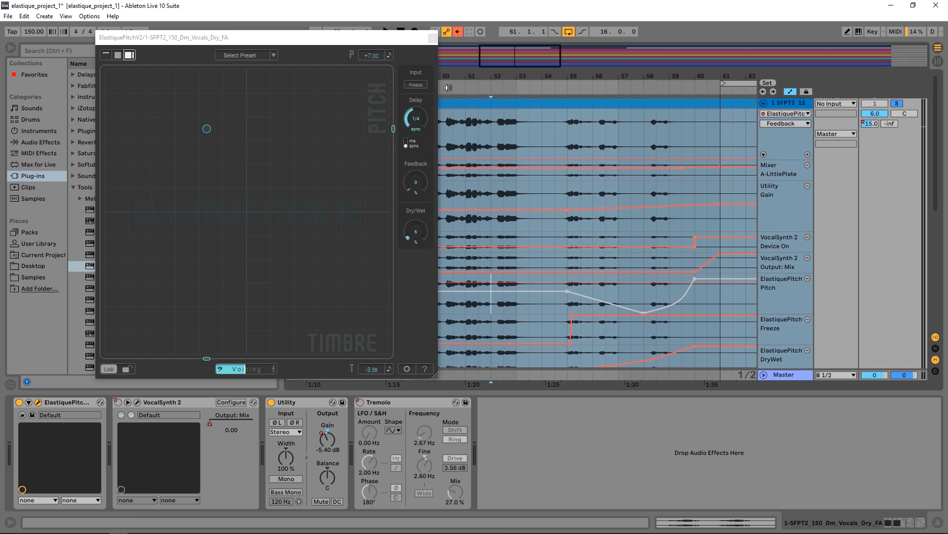
- Reposition the ElastiquePitchV2 window over the arrangement and re-enable the overridden automation
{"action": "left_click_drag", "start_coordinate": [304, 43], "coordinate": [554, 129]}
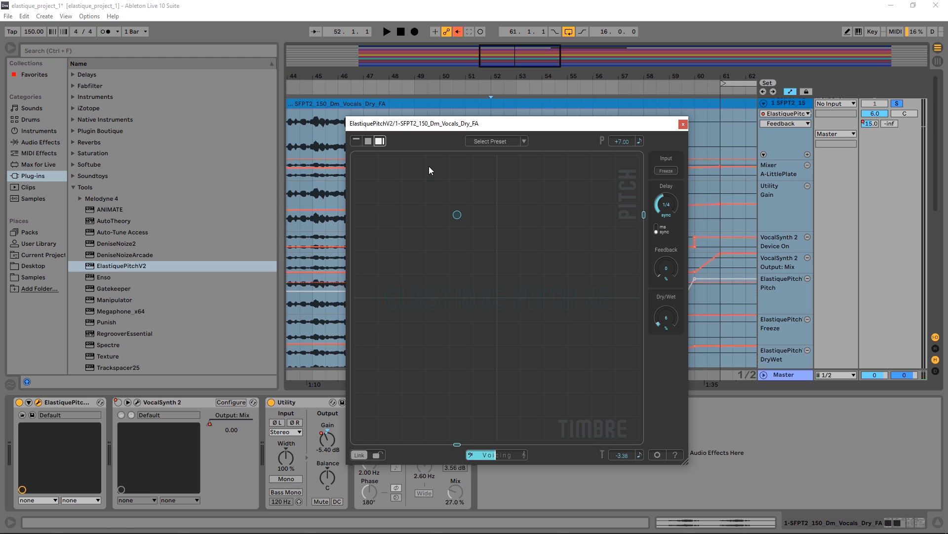
{"action": "left_click_drag", "start_coordinate": [398, 127], "coordinate": [459, 107]}
{"action": "left_click", "coordinate": [457, 31]}
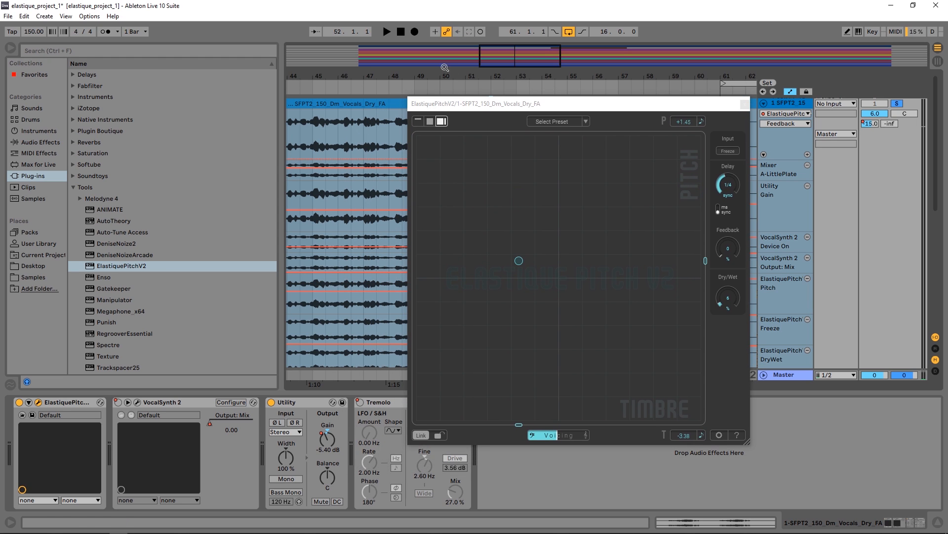
- Loop the vocal track from bar 45 to bar 48 and start the playback
{"action": "left_click_drag", "start_coordinate": [312, 206], "coordinate": [395, 202]}
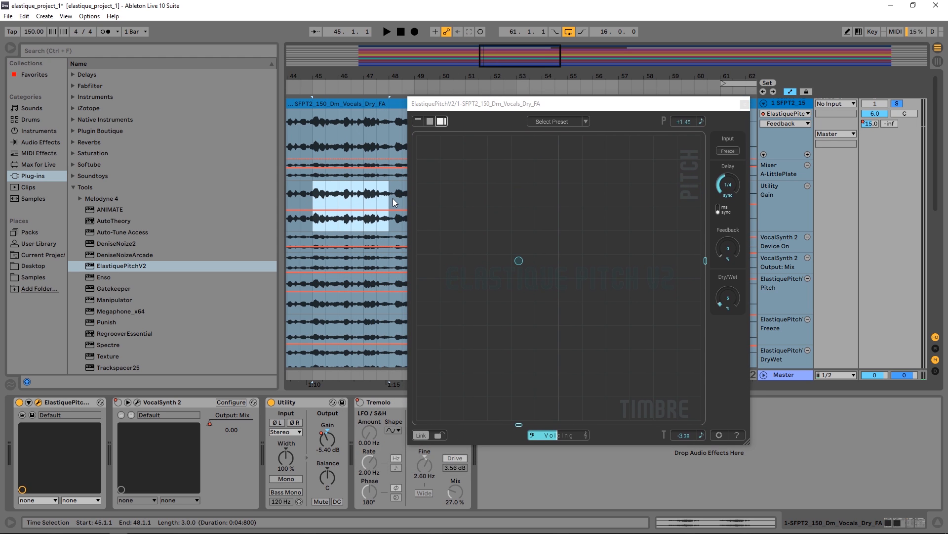
{"action": "key", "text": "ctrl+l"}
{"action": "key", "text": "space"}
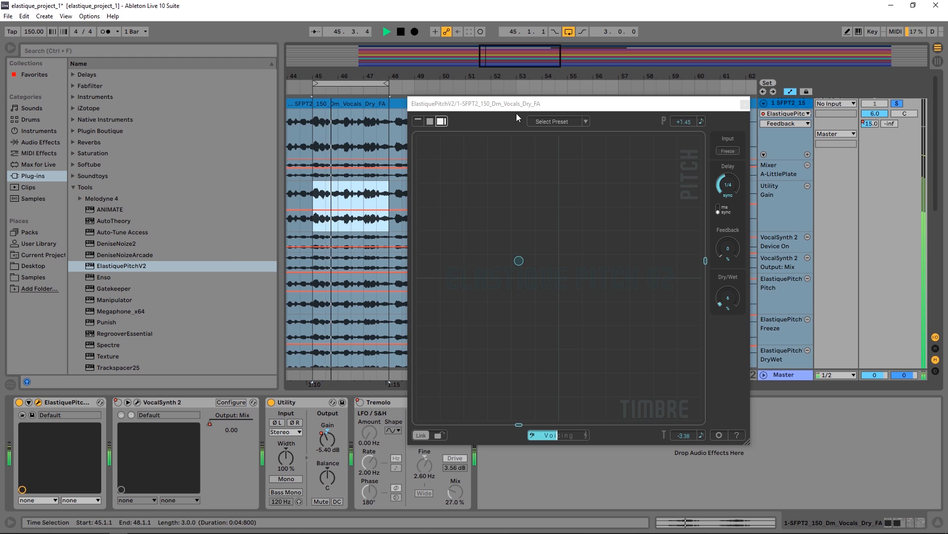
- Stop the playback and delete VocalSynth 2, Utility and Tremolo from the vocal track's device chain
{"action": "left_click", "coordinate": [181, 399]}
{"action": "key", "text": "space"}
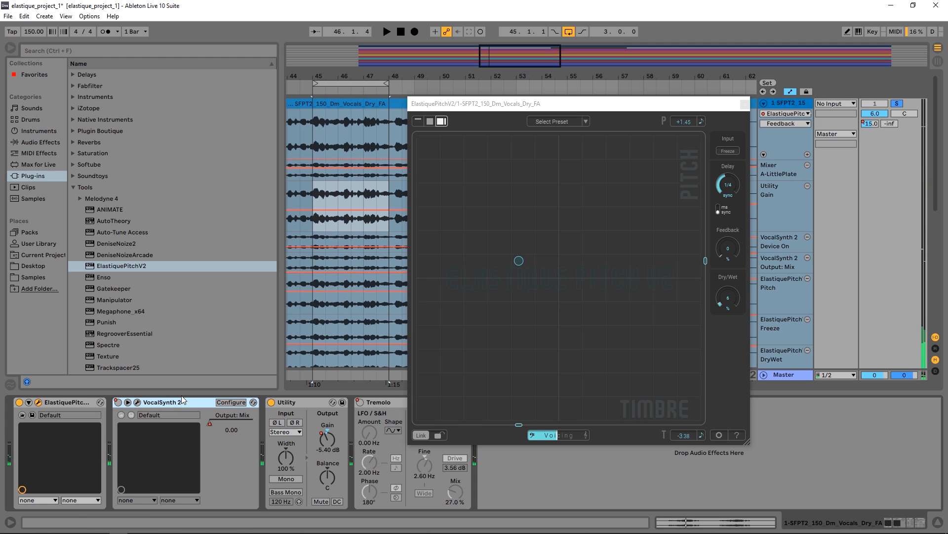
{"action": "key", "text": "Delete"}
{"action": "key", "text": "Delete"}
{"action": "key", "text": "Delete"}
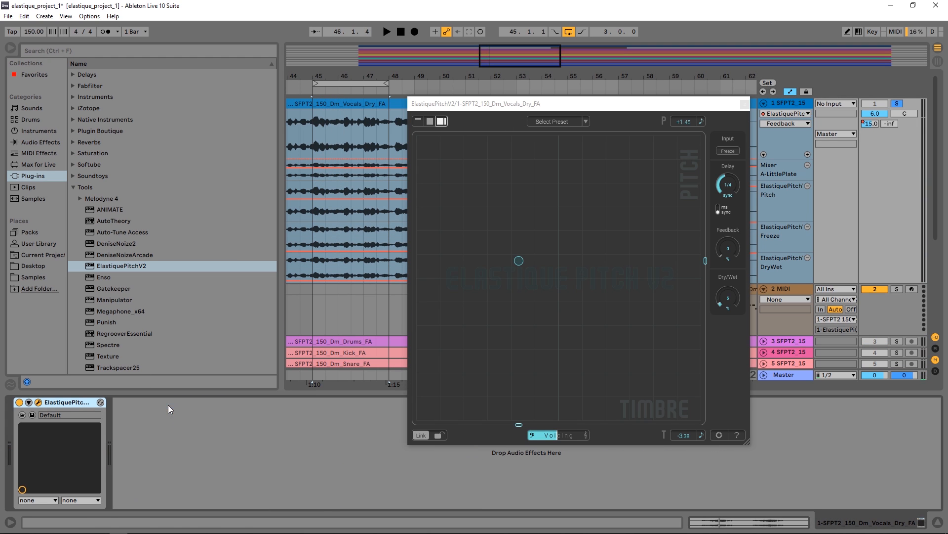
- Lower the pitch to about -5.96 and the timbre to about -3.75, and raise Dry/Wet to 100 %
{"action": "key", "text": "space"}
{"action": "left_click_drag", "start_coordinate": [519, 261], "coordinate": [515, 350]}
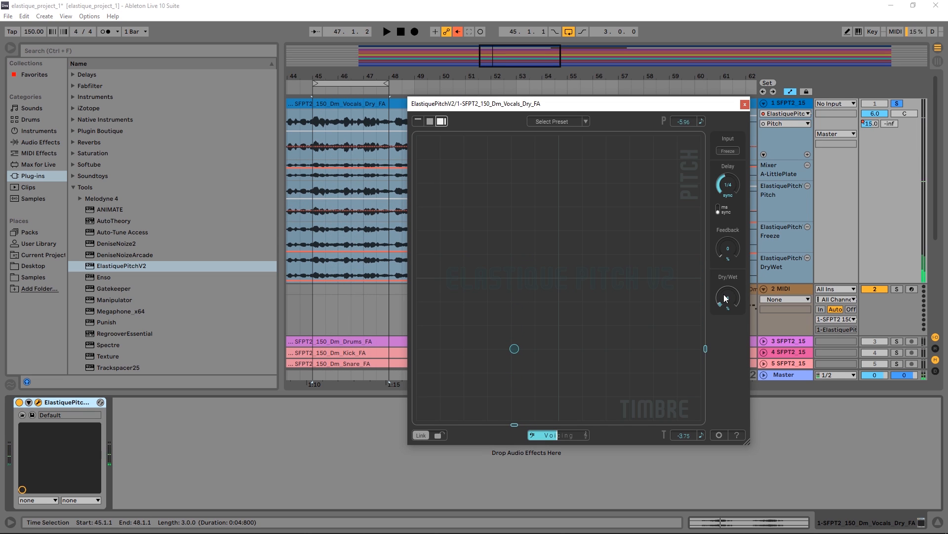
{"action": "left_click_drag", "start_coordinate": [725, 298], "coordinate": [734, 273]}
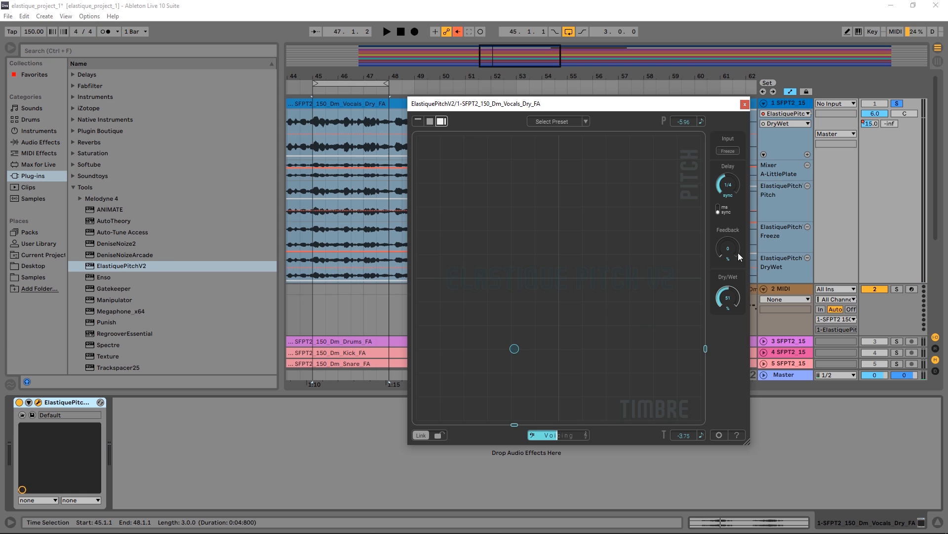
{"action": "left_click_drag", "start_coordinate": [728, 298], "coordinate": [746, 268]}
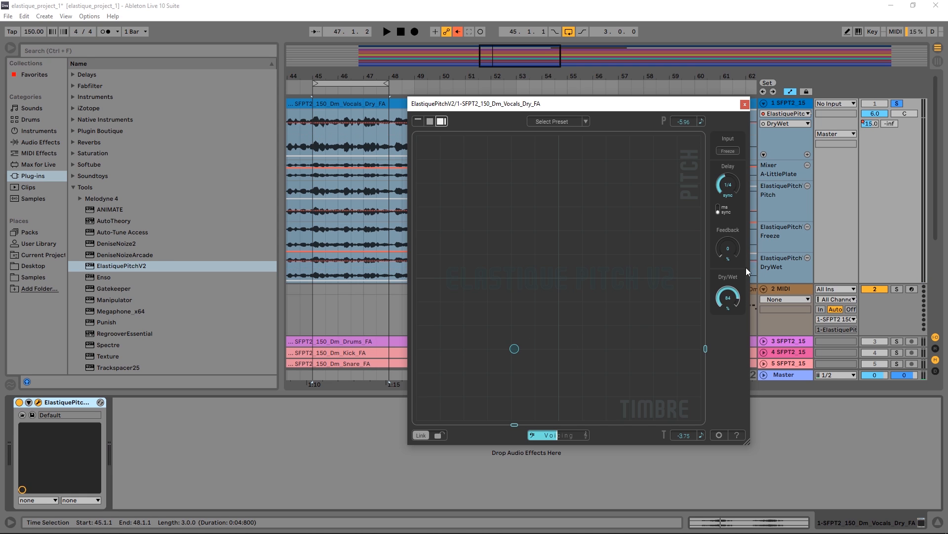
- Audition the loop while moving the pitch-and-timbre point to about -2.00 pitch and -0.29 timbre
{"action": "key", "text": "space"}
{"action": "left_click_drag", "start_coordinate": [518, 349], "coordinate": [561, 275]}
{"action": "left_click_drag", "start_coordinate": [561, 236], "coordinate": [547, 312]}
{"action": "key", "text": "space"}
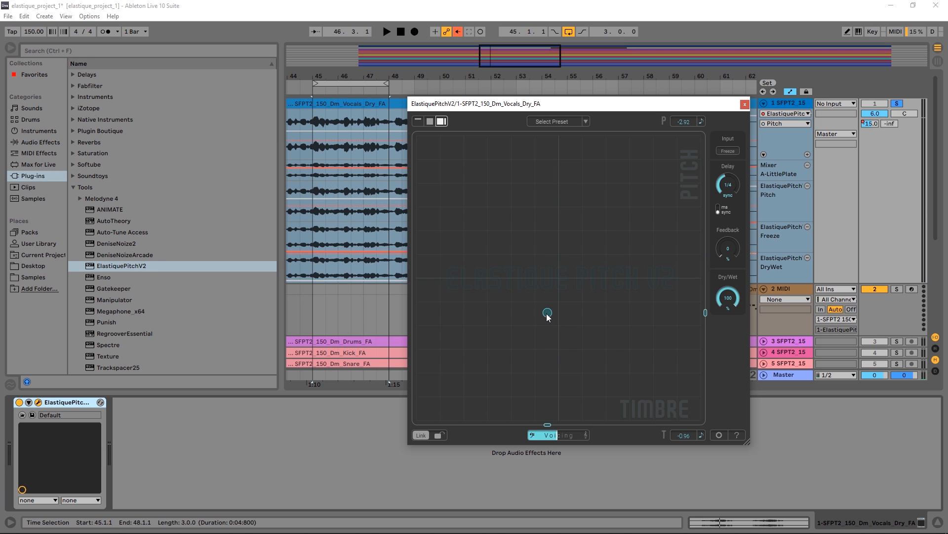
{"action": "mouse_move", "coordinate": [548, 314]}
{"action": "left_mouse_down"}
{"action": "mouse_move", "coordinate": [439, 304]}
{"action": "mouse_move", "coordinate": [659, 304]}
{"action": "mouse_move", "coordinate": [660, 289]}
{"action": "mouse_move", "coordinate": [430, 301]}
{"action": "mouse_move", "coordinate": [683, 299]}
{"action": "mouse_move", "coordinate": [429, 304]}
{"action": "mouse_move", "coordinate": [561, 302]}
{"action": "left_mouse_up"}
{"action": "key", "text": "space"}
{"action": "key", "text": "space"}
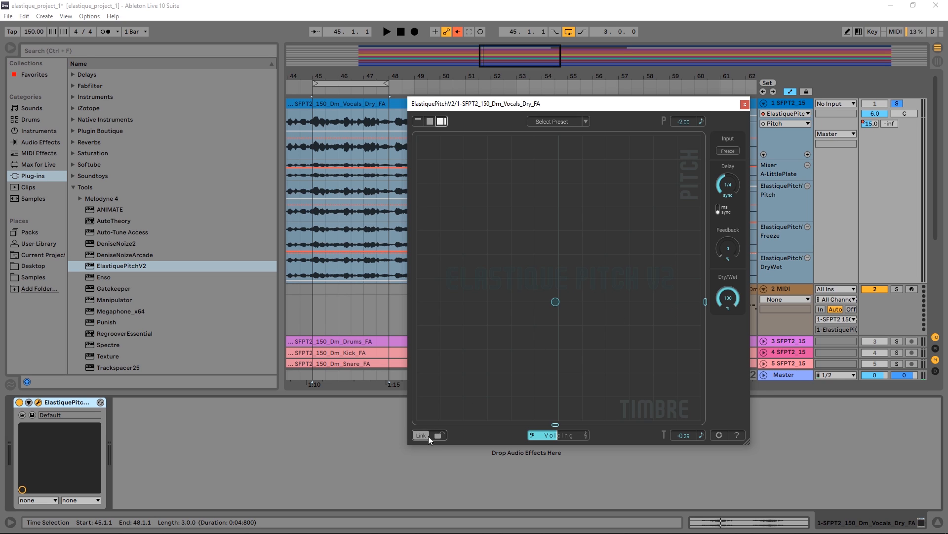
- Set the timbre to about +1.08 and the pitch to exactly +5.00, and audition the loop
{"action": "left_click_drag", "start_coordinate": [556, 303], "coordinate": [569, 286]}
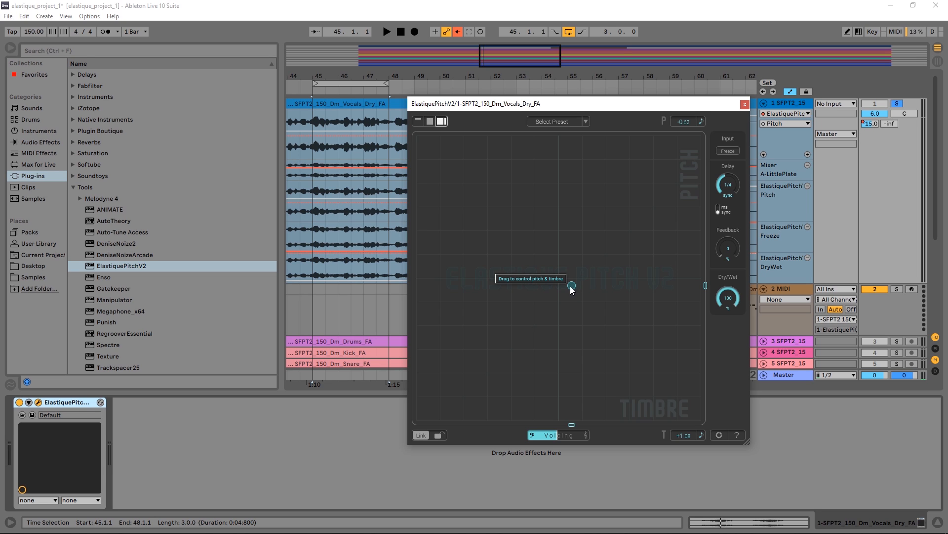
{"action": "double_click", "coordinate": [686, 124]}
{"action": "left_click_drag", "start_coordinate": [687, 124], "coordinate": [661, 128]}
{"action": "key", "text": "Return"}
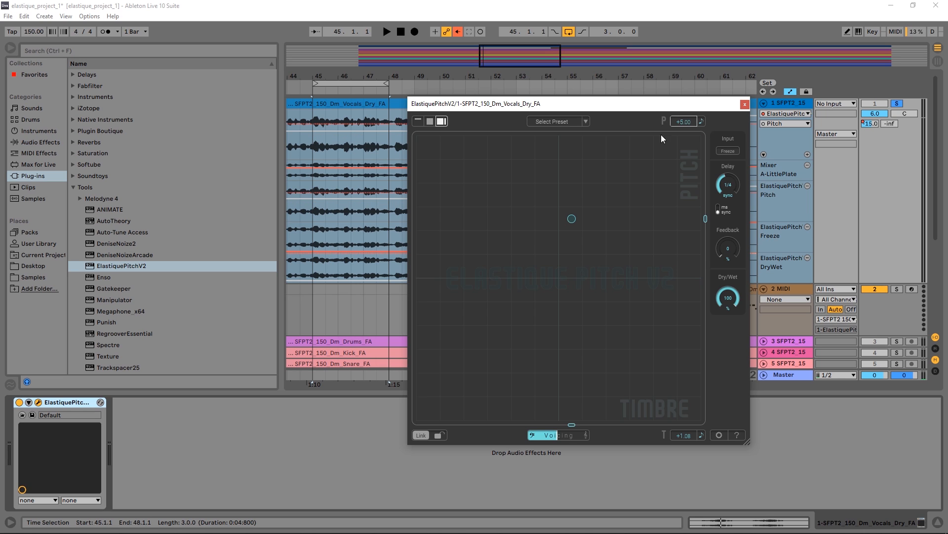
{"action": "key", "text": "space"}
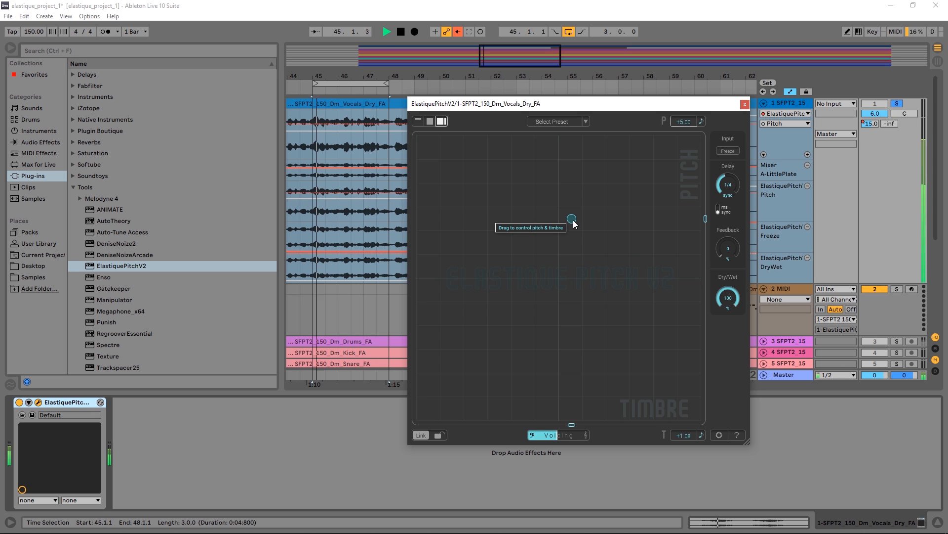
{"action": "key", "text": "space"}
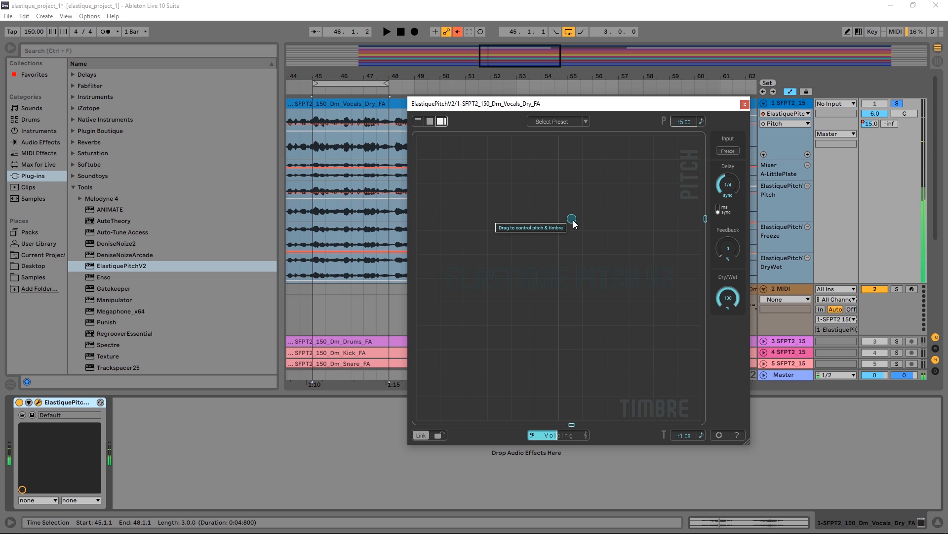
- Raise the timbre to about +3.33 with the pitch at about +5.29, and audition the loop
{"action": "left_click_drag", "start_coordinate": [568, 217], "coordinate": [599, 218]}
{"action": "key", "text": "space"}
{"action": "key", "text": "space"}
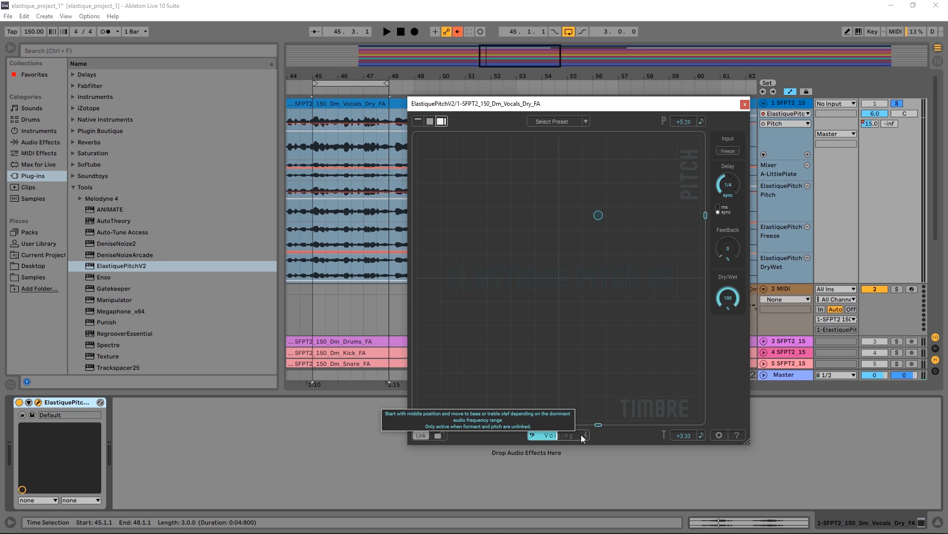
- Shift Voicing toward the treble clef and move the point to about +5.46 pitch and +1.96 timbre during loop playback
{"action": "mouse_move", "coordinate": [556, 438]}
{"action": "left_mouse_down"}
{"action": "mouse_move", "coordinate": [545, 435]}
{"action": "mouse_move", "coordinate": [564, 435]}
{"action": "left_mouse_up"}
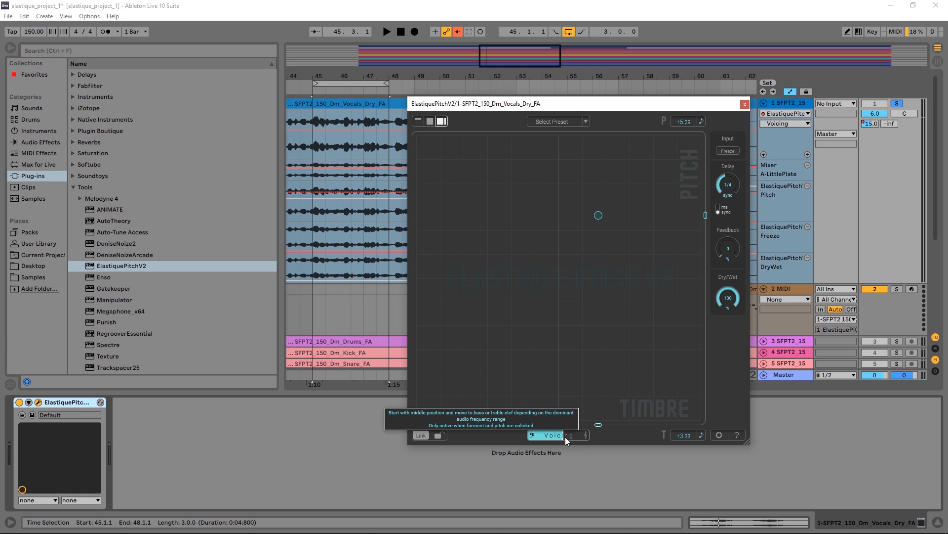
{"action": "key", "text": "space"}
{"action": "left_click_drag", "start_coordinate": [565, 436], "coordinate": [574, 437]}
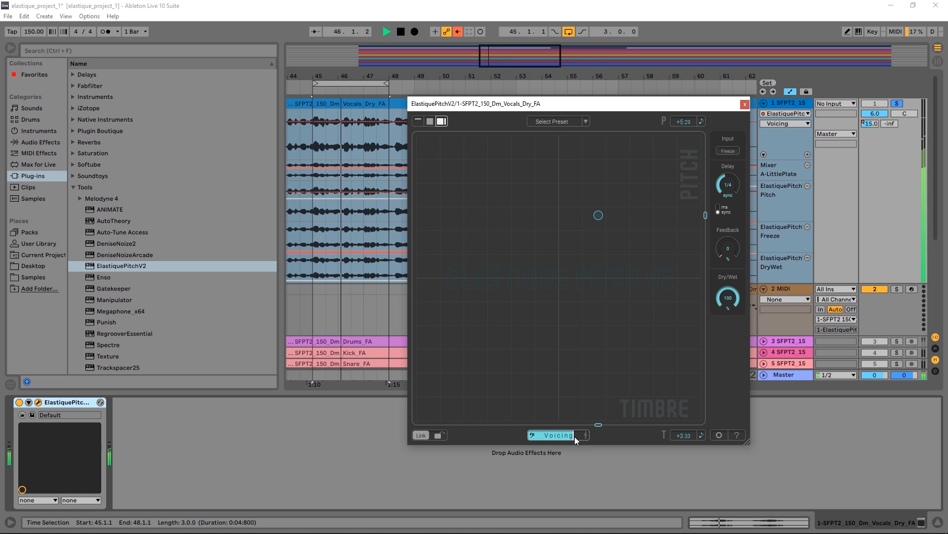
{"action": "left_click_drag", "start_coordinate": [599, 215], "coordinate": [584, 217]}
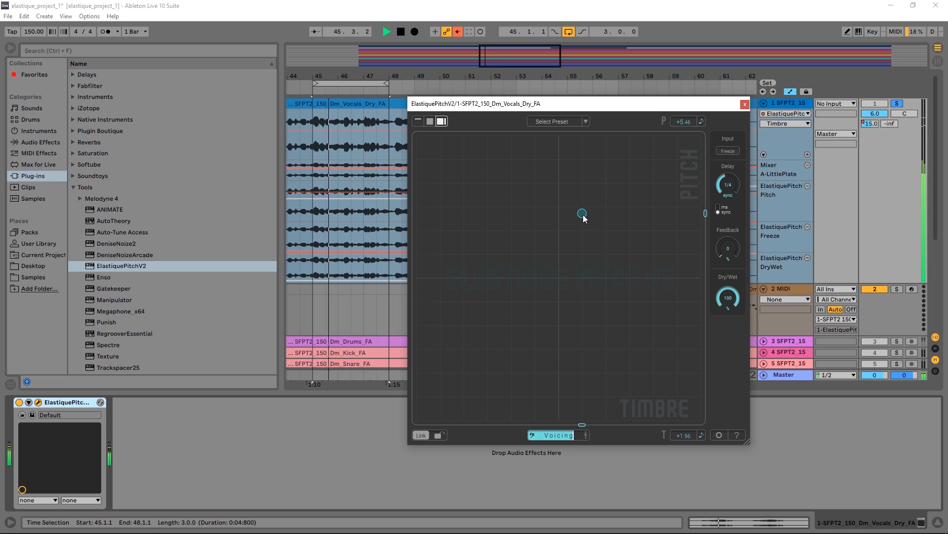
{"action": "key", "text": "space"}
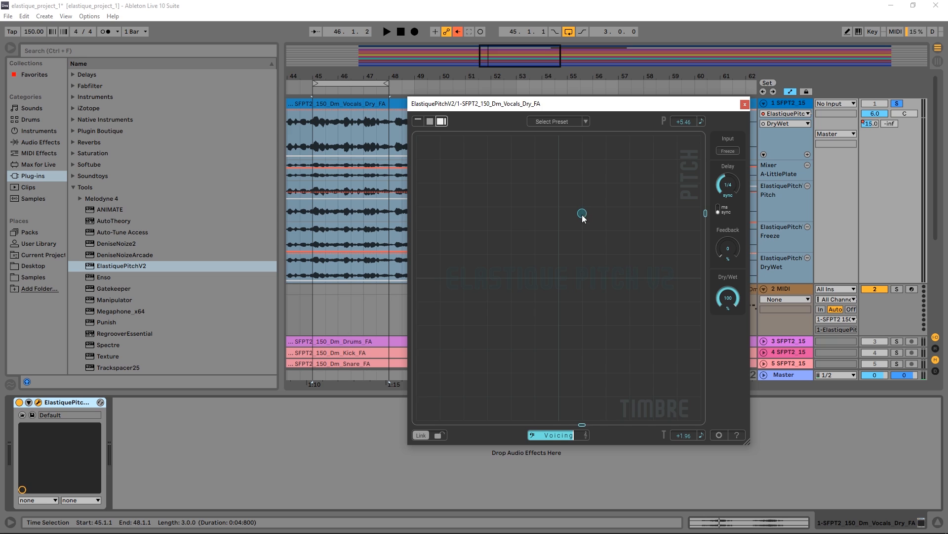
- Reset pitch and timbre to zero and move the point through the lower pitch range to about -0.13 pitch and -2.21 timbre
{"action": "double_click", "coordinate": [582, 214]}
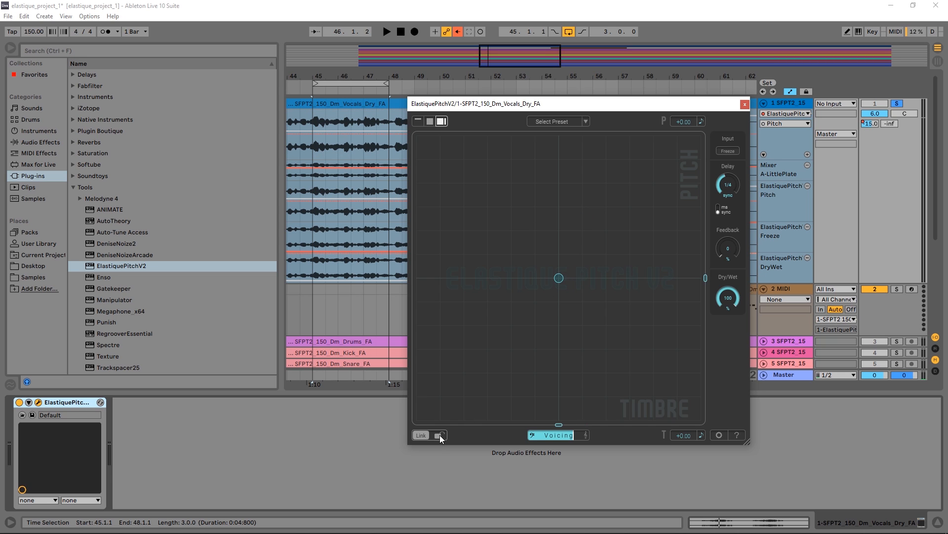
{"action": "left_click_drag", "start_coordinate": [559, 278], "coordinate": [525, 339]}
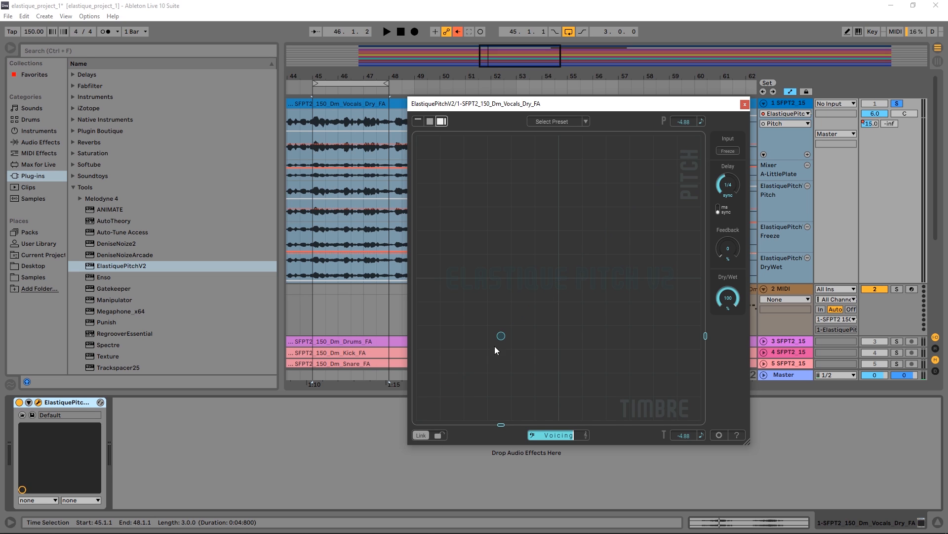
{"action": "left_click_drag", "start_coordinate": [495, 348], "coordinate": [554, 389]}
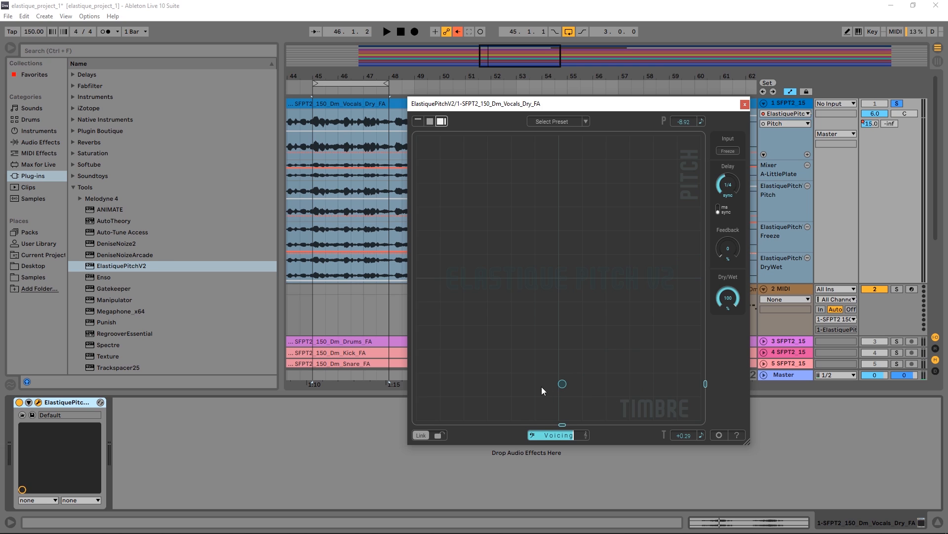
{"action": "left_click_drag", "start_coordinate": [542, 386], "coordinate": [532, 279]}
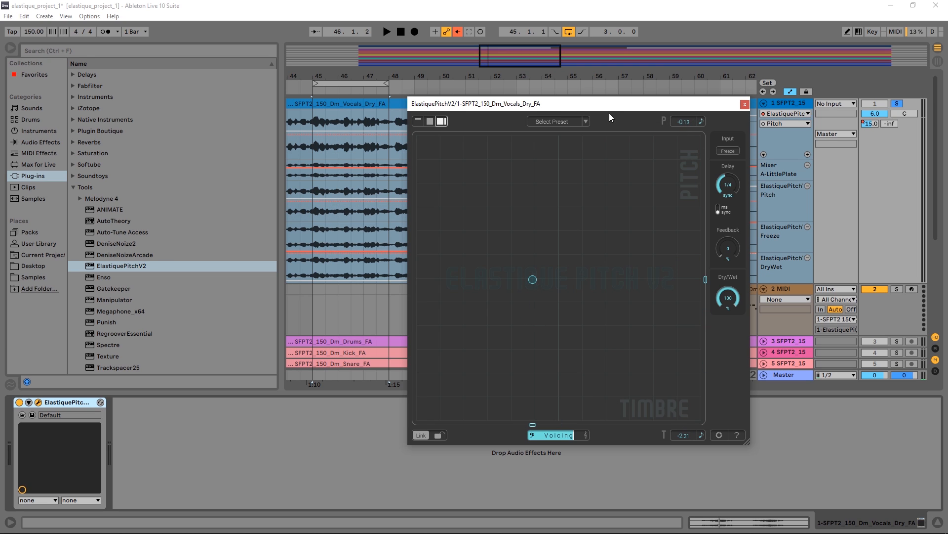
- Move the plug-in window aside, show the later bars of the arrangement and inspect the lead clip on the 2 MIDI track
{"action": "left_click_drag", "start_coordinate": [609, 105], "coordinate": [461, 89]}
{"action": "left_click", "coordinate": [700, 311]}
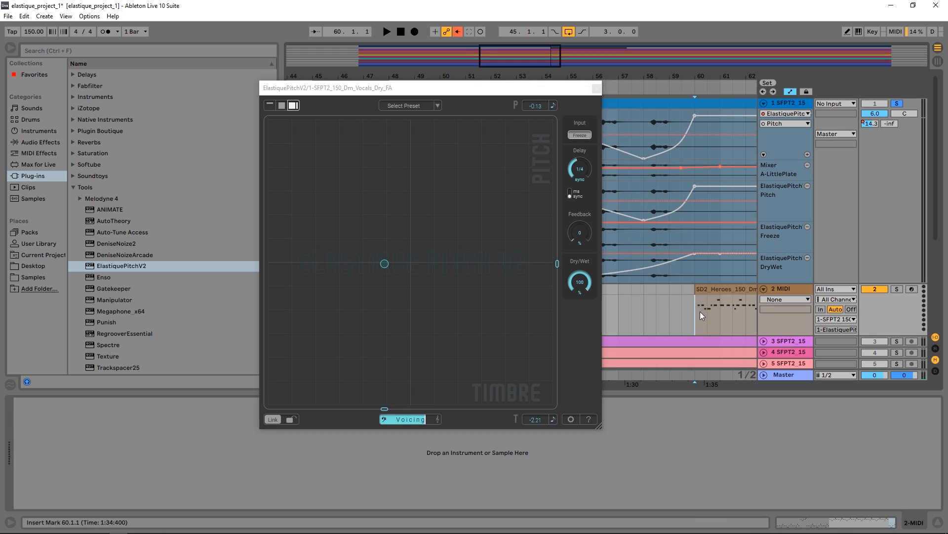
{"action": "left_click_drag", "start_coordinate": [736, 75], "coordinate": [609, 64]}
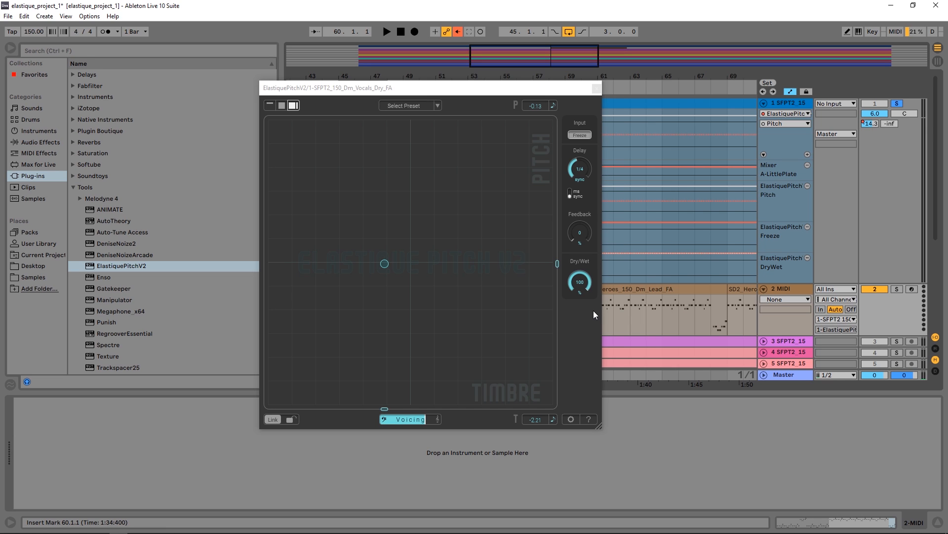
{"action": "left_click", "coordinate": [630, 306]}
{"action": "double_click", "coordinate": [629, 299]}
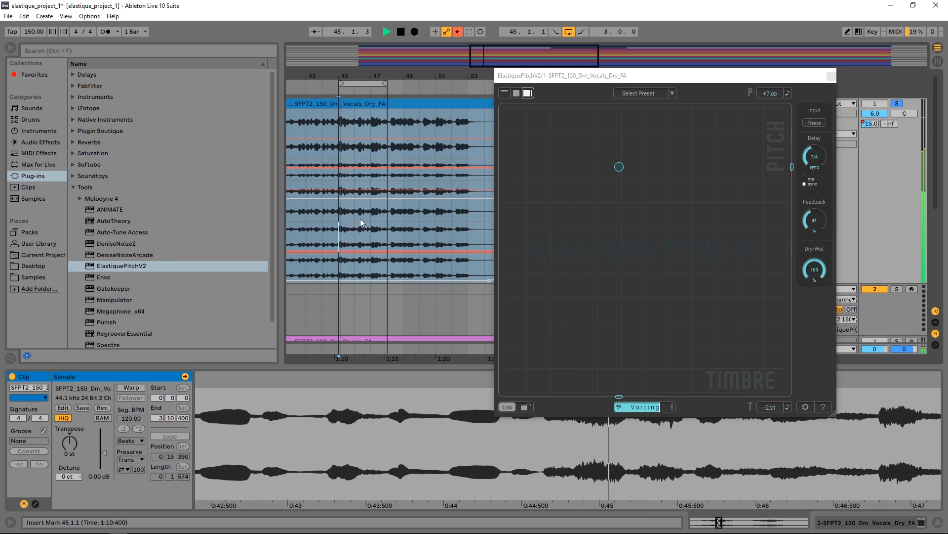
- Move the pitch-and-timbre point to about +7.79 pitch and +4.04 timbre, and audition the vocal loop
{"action": "key", "text": "space"}
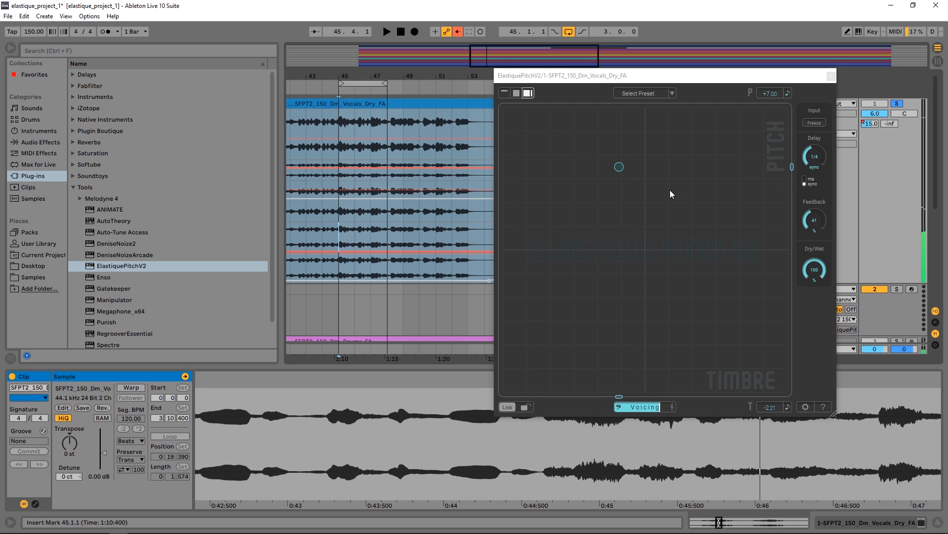
{"action": "left_click_drag", "start_coordinate": [619, 167], "coordinate": [693, 158]}
{"action": "key", "text": "space"}
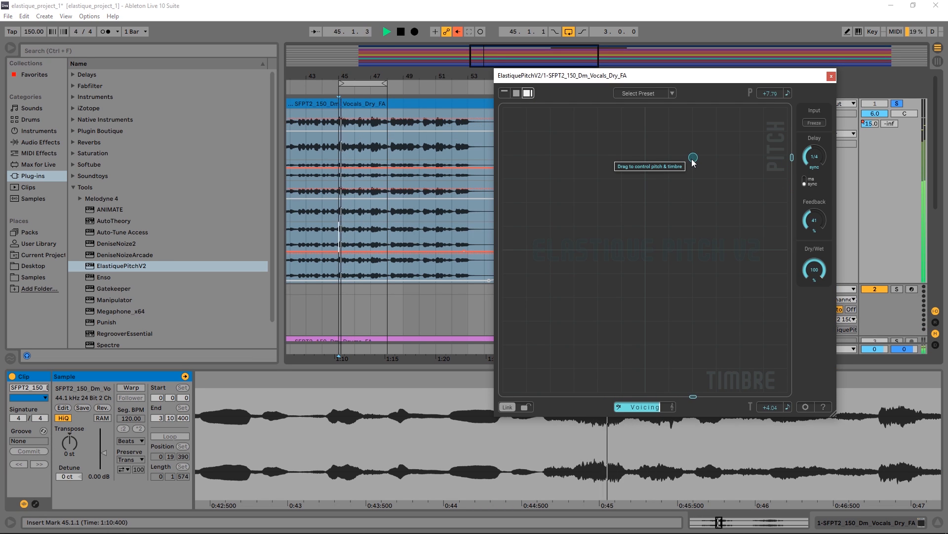
- Raise Feedback to 71% and shorten the synced Delay to 1/8, and audition the loop
{"action": "key", "text": "space"}
{"action": "left_click_drag", "start_coordinate": [821, 220], "coordinate": [831, 194]}
{"action": "left_click_drag", "start_coordinate": [815, 157], "coordinate": [790, 200]}
{"action": "key", "text": "space"}
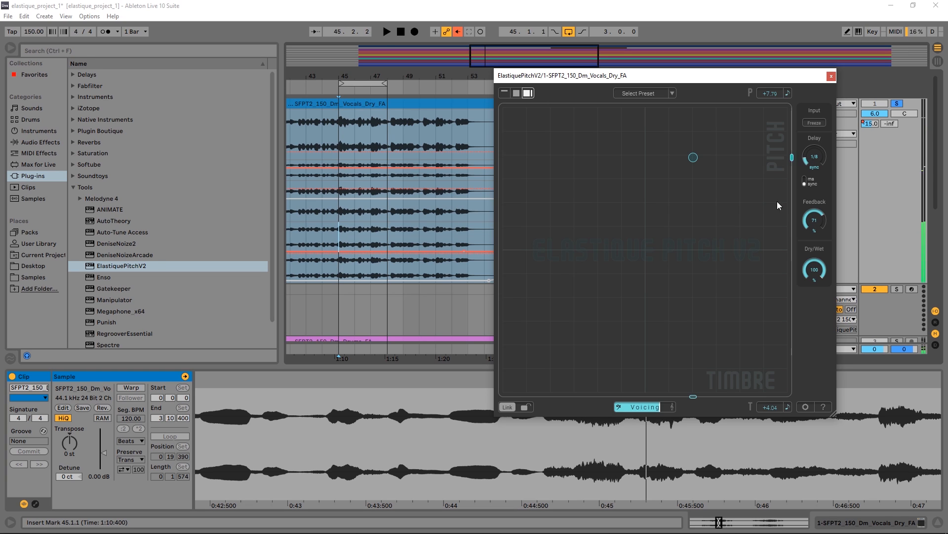
- Reset pitch and timbre to zero and engage Freeze during loop playback
{"action": "double_click", "coordinate": [693, 157]}
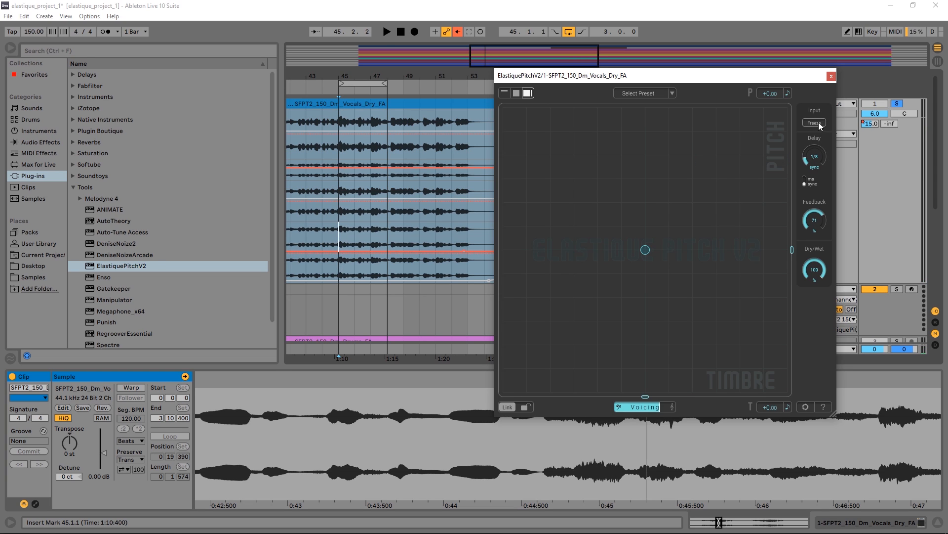
{"action": "key", "text": "space"}
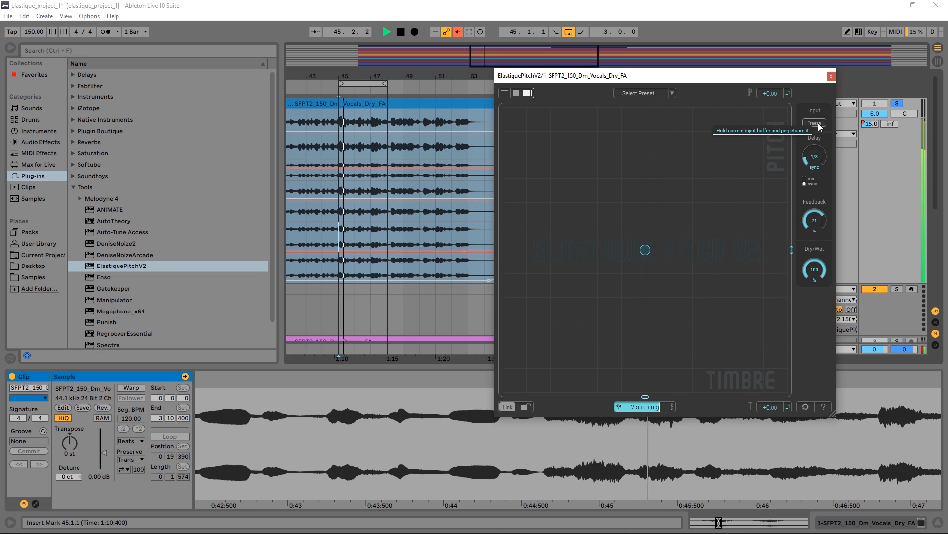
{"action": "left_click", "coordinate": [819, 126]}
{"action": "key", "text": "space"}
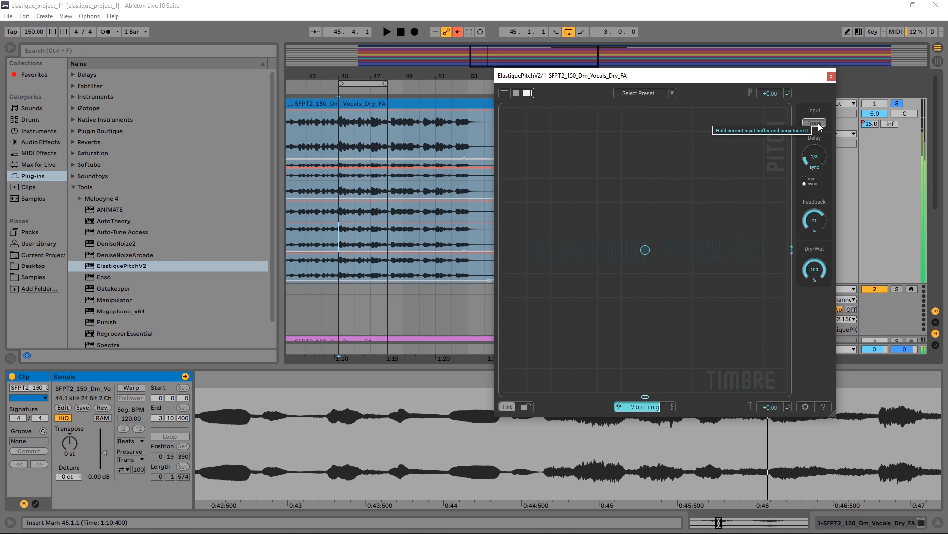
- Turn Freeze off and replay the loop in short passes
{"action": "left_click", "coordinate": [820, 127]}
{"action": "key", "text": "space"}
{"action": "key", "text": "space"}
{"action": "key", "text": "space"}
{"action": "key", "text": "space"}
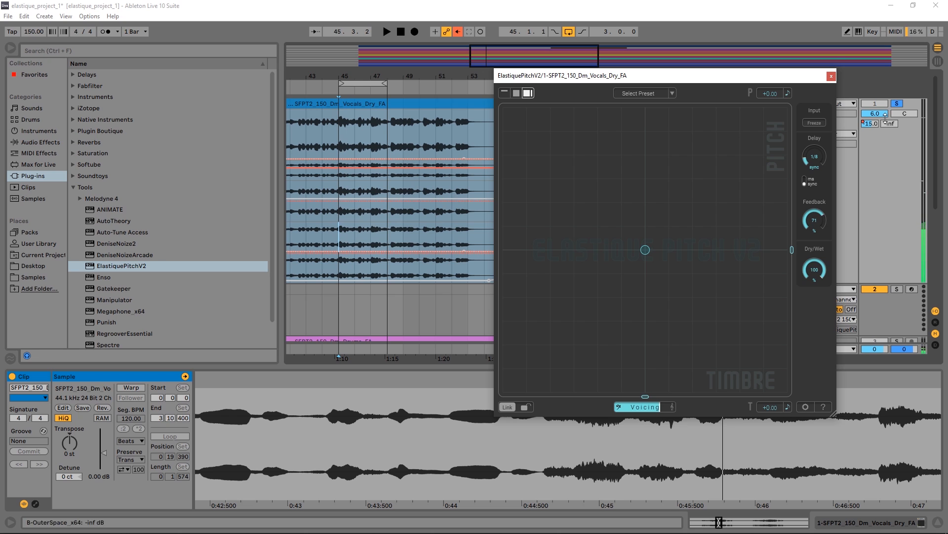
- Lower the vocal track's volume to -5.8 dB and audition the loop
{"action": "left_click_drag", "start_coordinate": [886, 114], "coordinate": [884, 113]}
{"action": "key", "text": "space"}
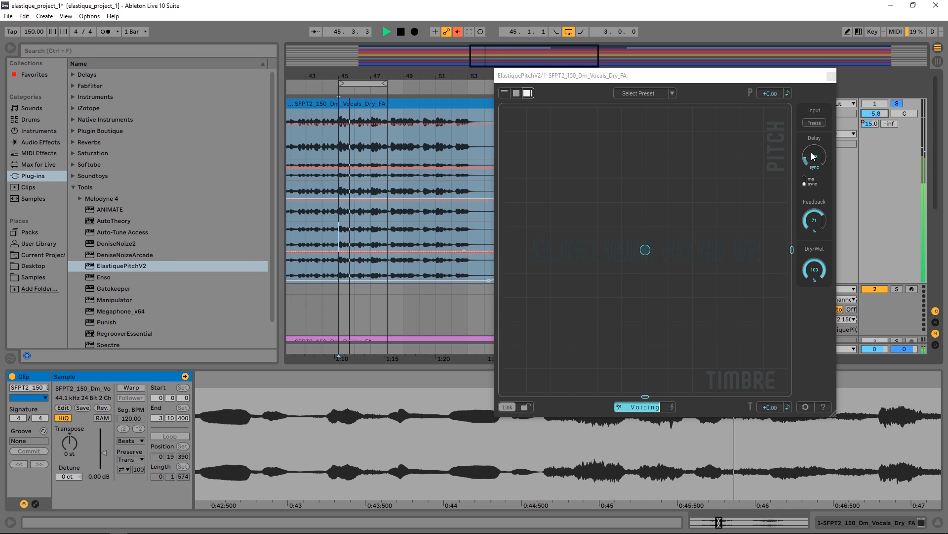
{"action": "key", "text": "space"}
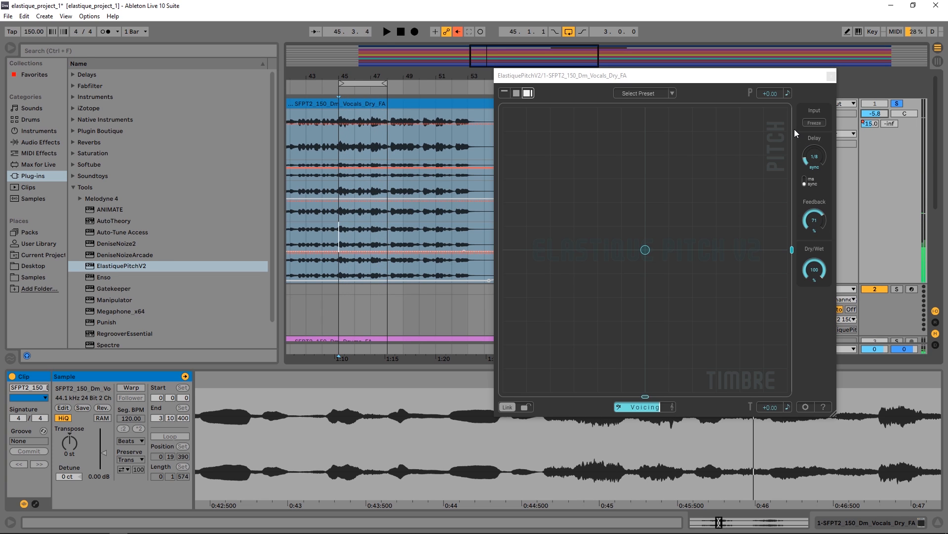